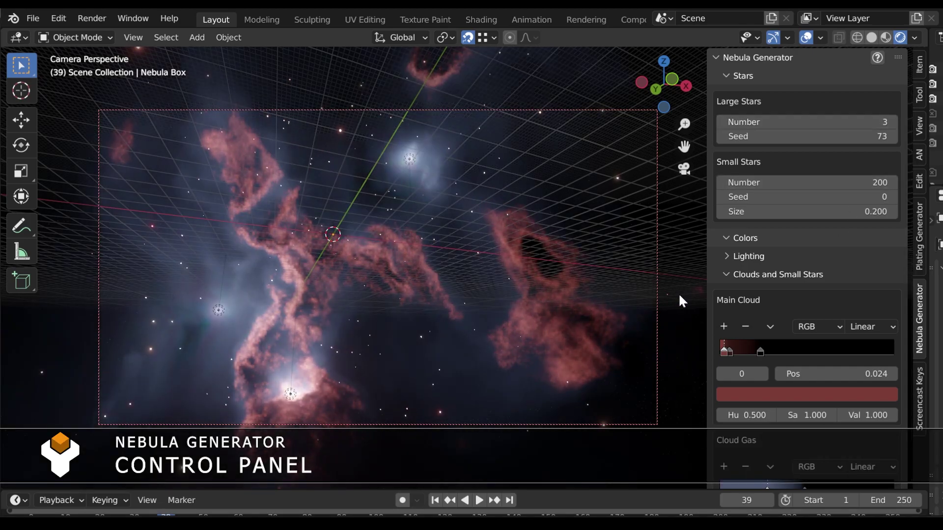
Step: Set the Main Cloud hue to 0.520 and the Cloud Gas hue to 0.610
middle_drag(346, 269, 397, 264)
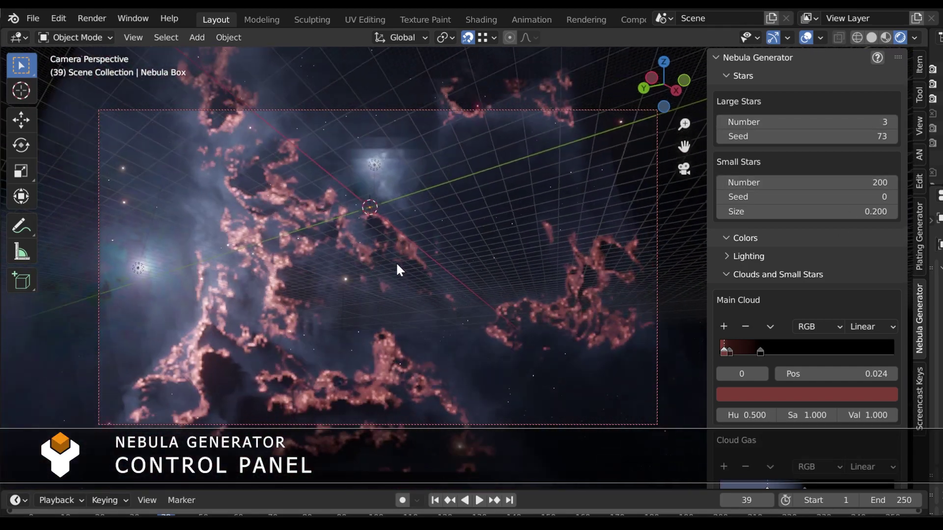
mouse_move(747, 416)
mouse_down()
mouse_move(778, 416)
mouse_move(751, 416)
mouse_up()
scroll(786, 413, down, 5)
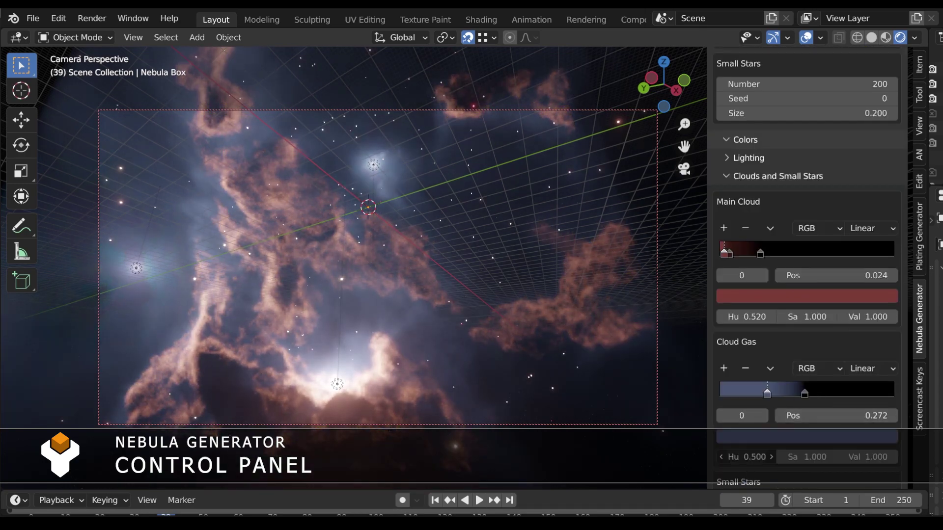
mouse_move(744, 457)
mouse_down()
mouse_move(771, 457)
mouse_move(759, 457)
mouse_up()
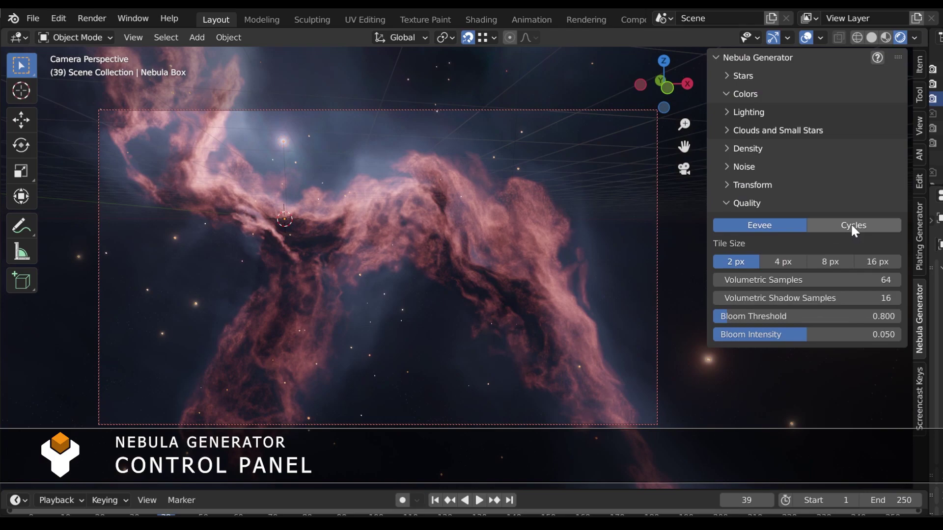
Step: Switch the nebula's quality settings from Eevee to Cycles
click(852, 225)
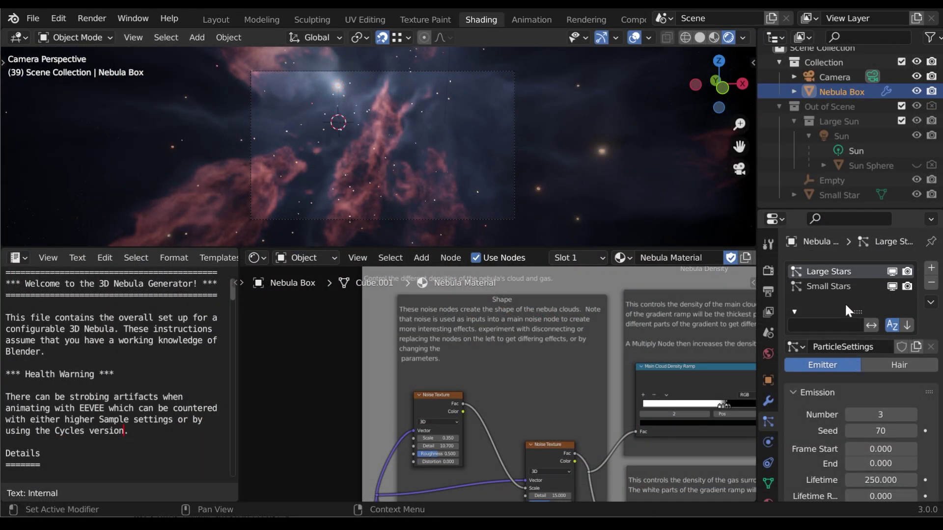
Step: Increase the emission number of the Large Stars particle system to 6
click(913, 414)
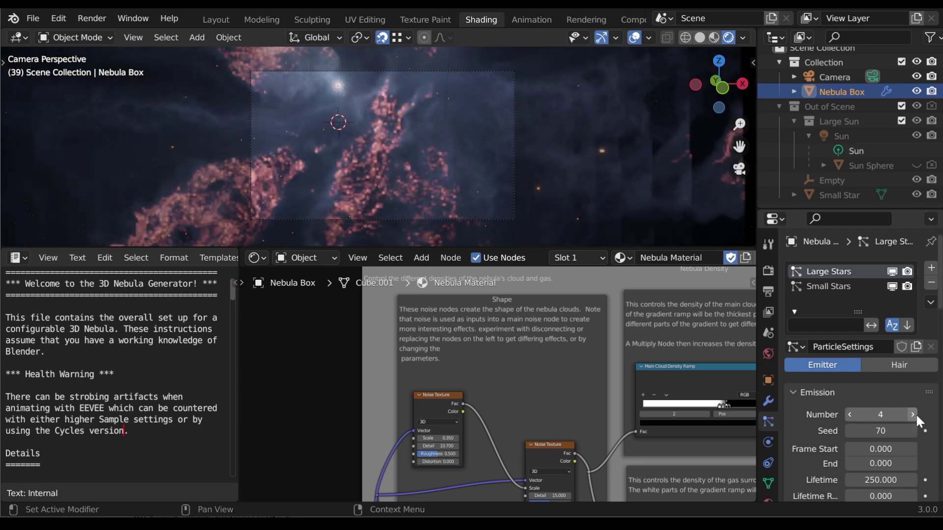
click(914, 413)
click(916, 413)
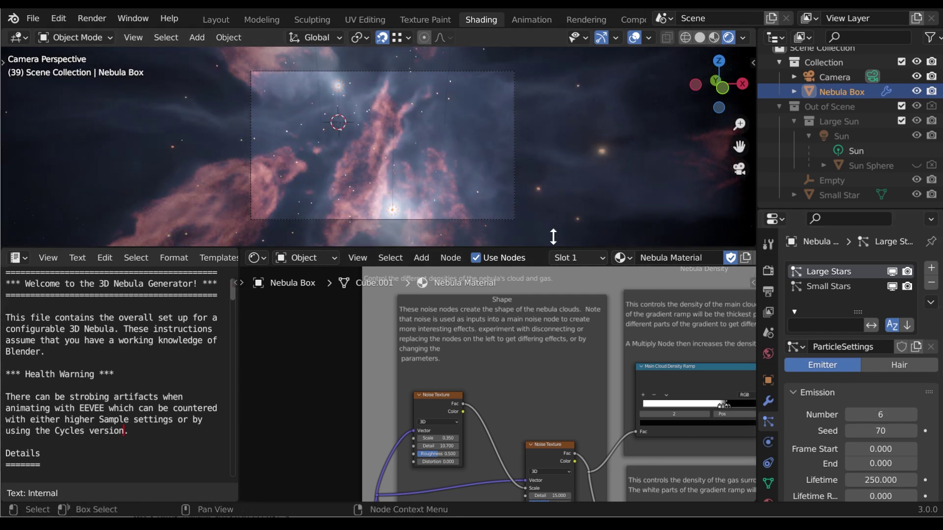
Step: In the Layout workspace with rendered viewport shading, reduce the number of large stars to 3
click(210, 19)
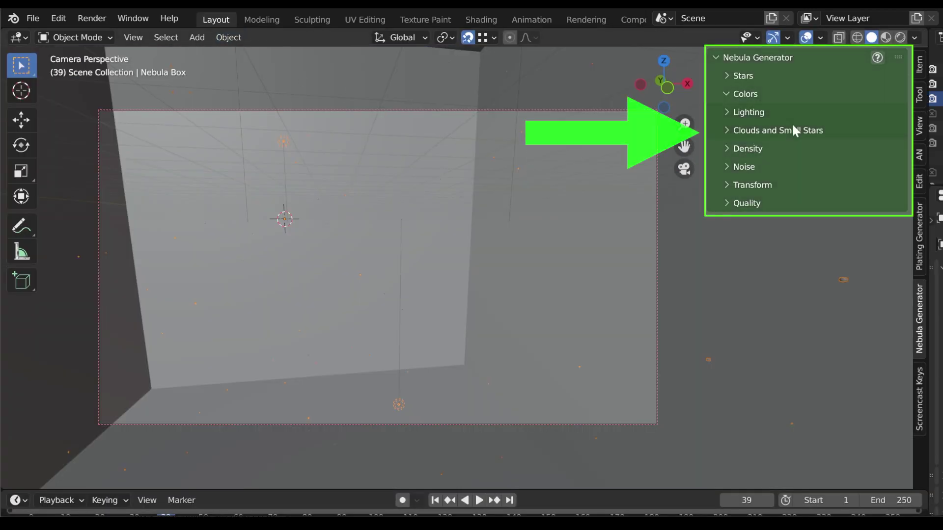
click(900, 38)
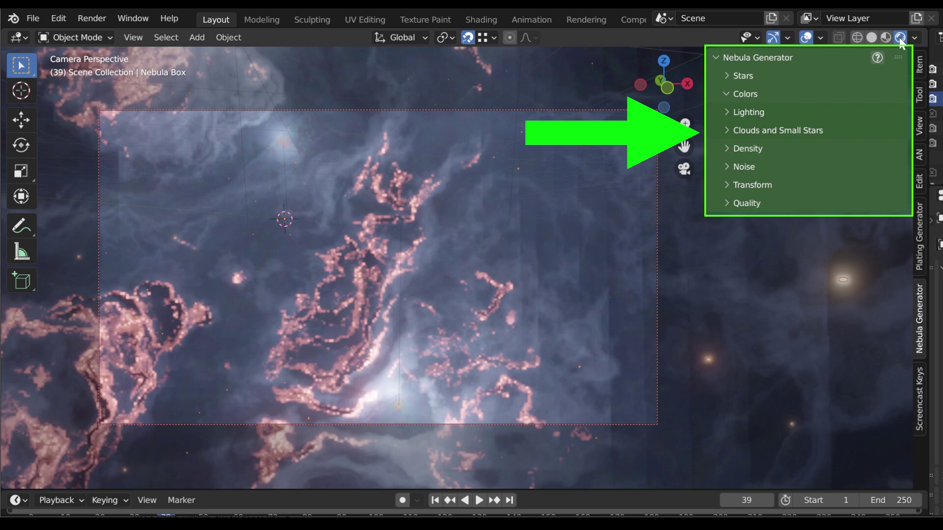
click(722, 77)
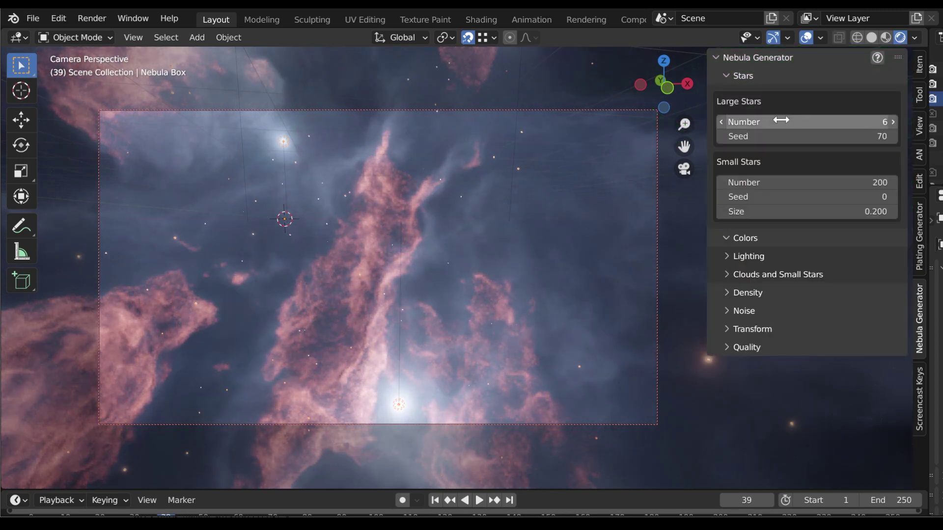
click(722, 121)
click(721, 122)
click(721, 122)
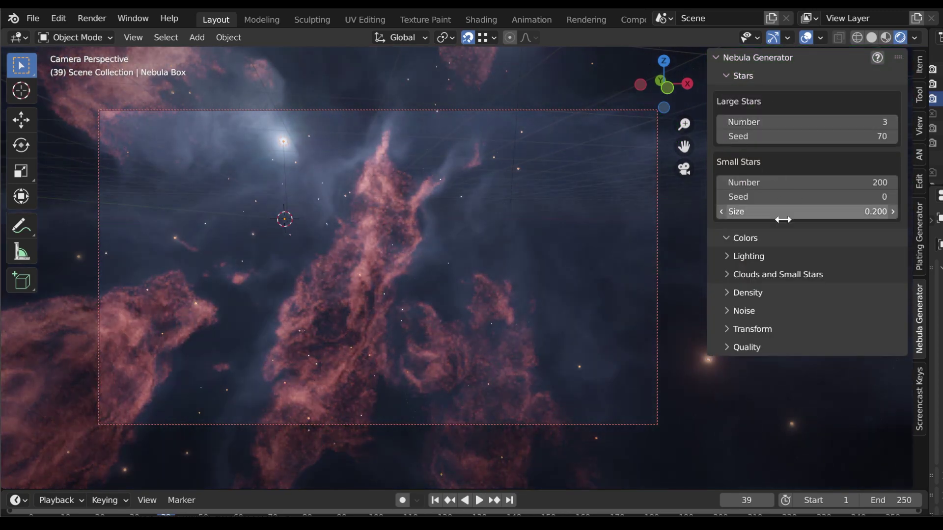
Step: Tint the nebula's lighting color from white towards a warm yellow-orange
click(733, 257)
click(807, 294)
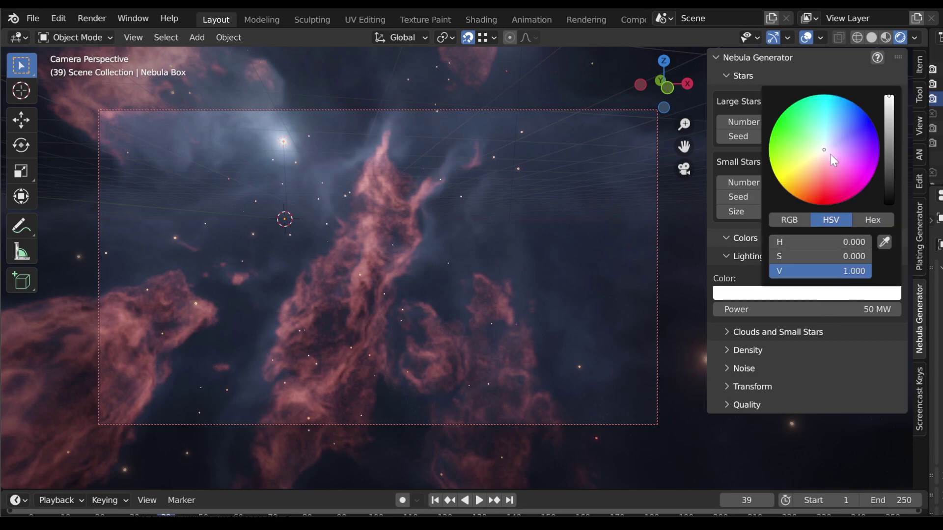
drag(830, 154, 807, 167)
middle_drag(470, 259, 395, 219)
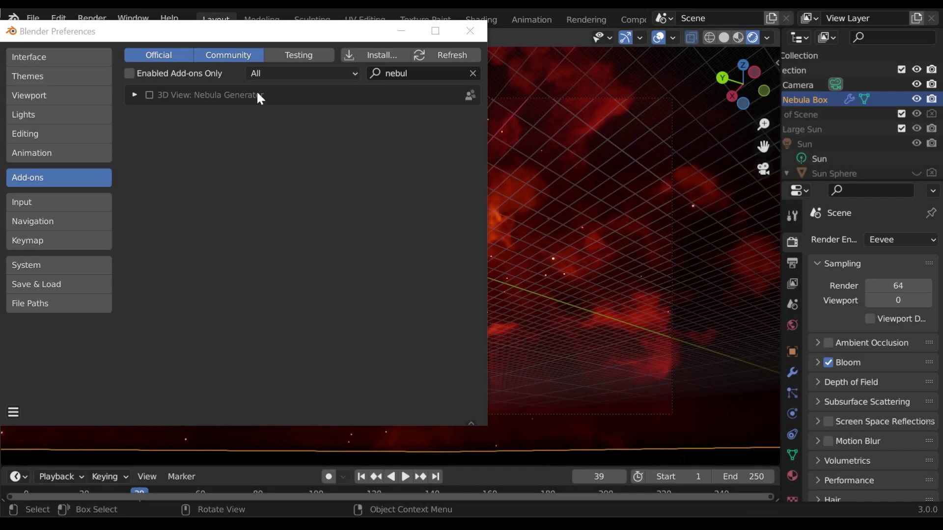
Step: Enable the 3D View: Nebula Generator add-on and show its controls in the viewport sidebar
click(149, 95)
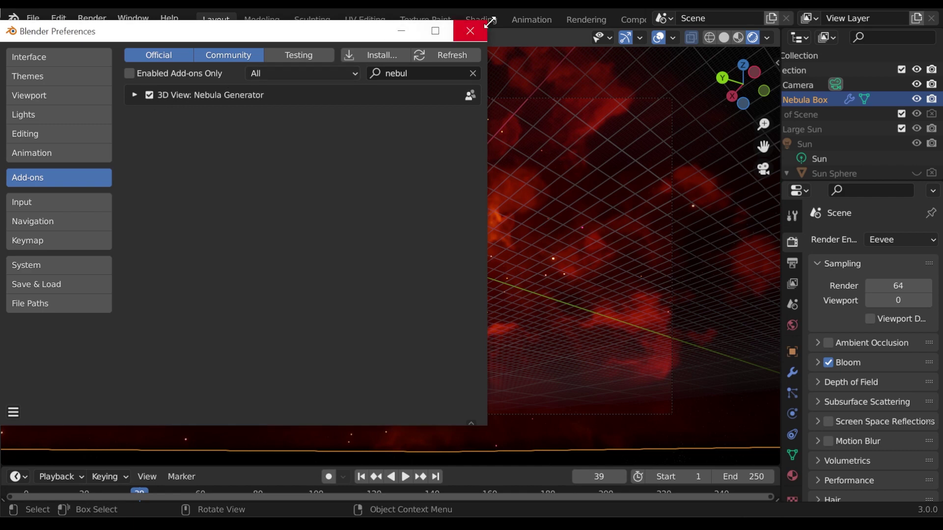
click(470, 31)
key(n)
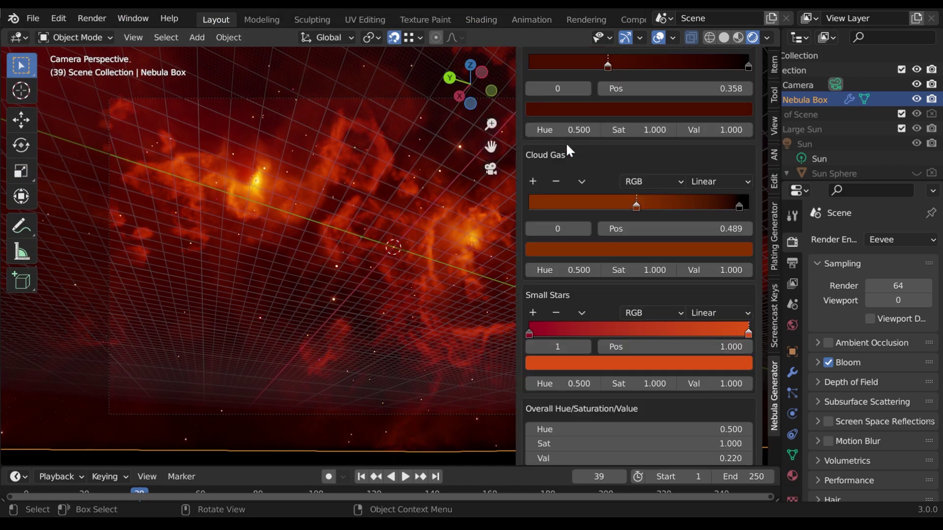
Step: Select the dark red stop of the Small Stars gradient and raise the overall hue of the nebula
drag(527, 333, 511, 354)
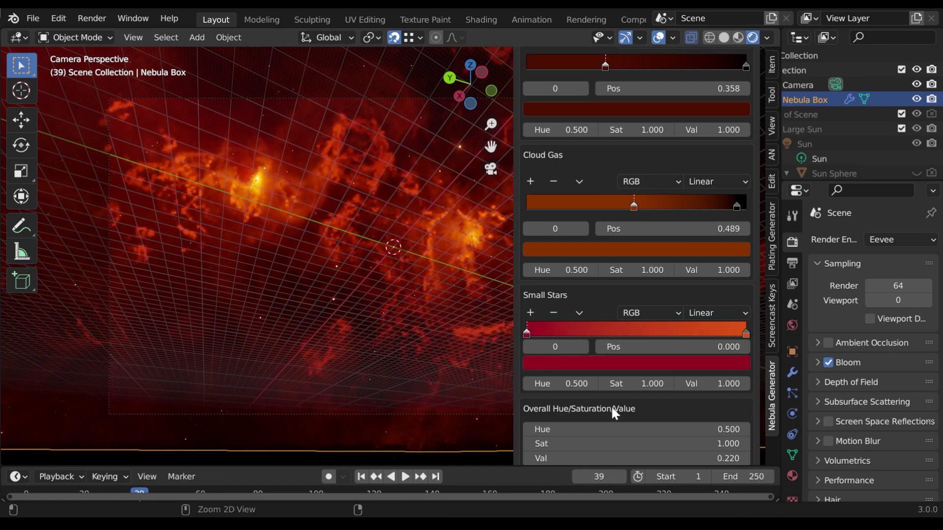
drag(609, 429, 659, 430)
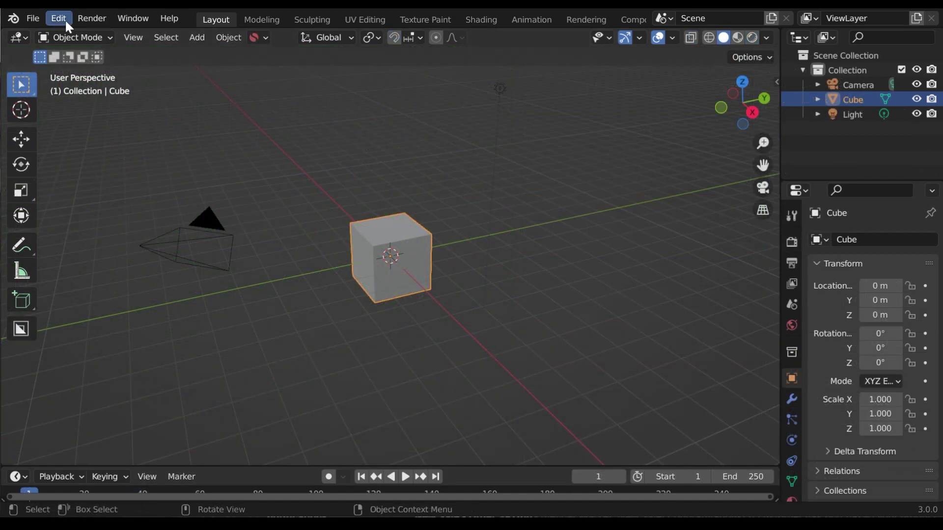
Step: Install the add-on nebula_generator_control_panel.v2.0.0.install.me.zip from the recent v2.0.0 folder and enable Nebula Generator
click(61, 16)
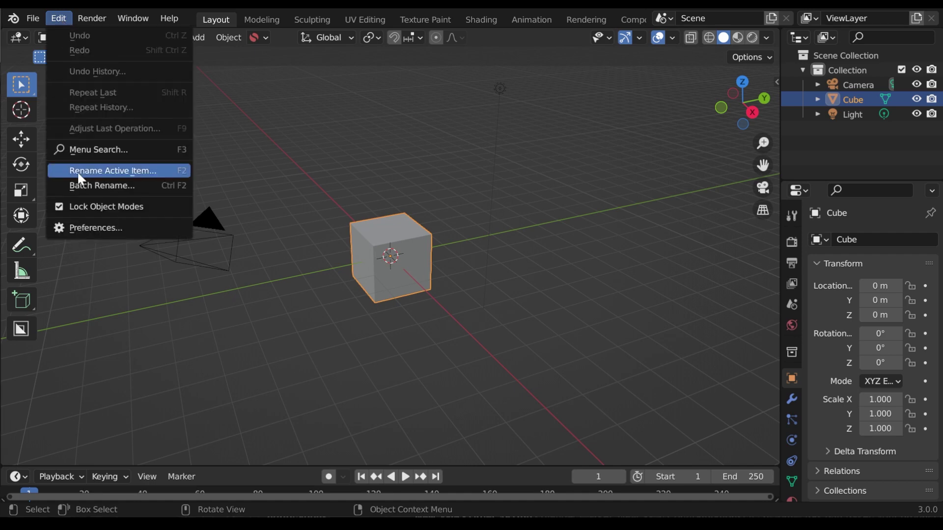
click(98, 228)
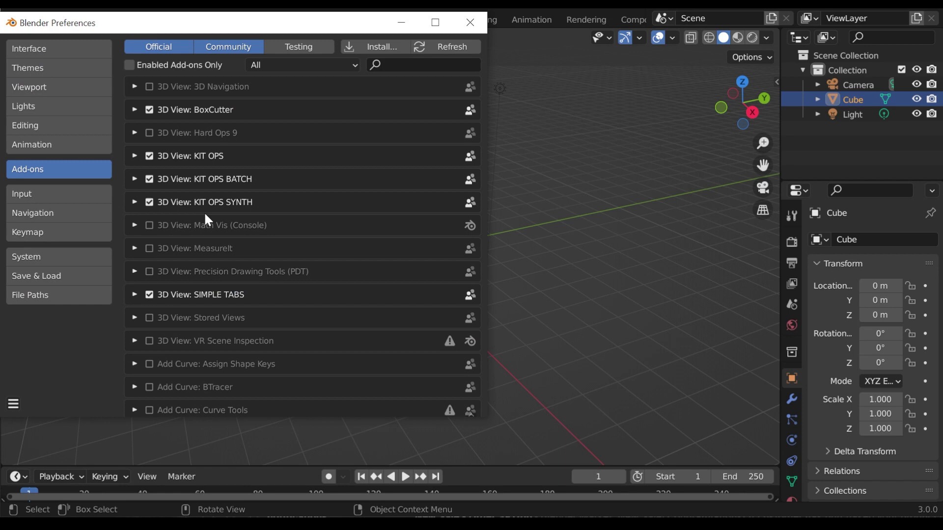
click(386, 44)
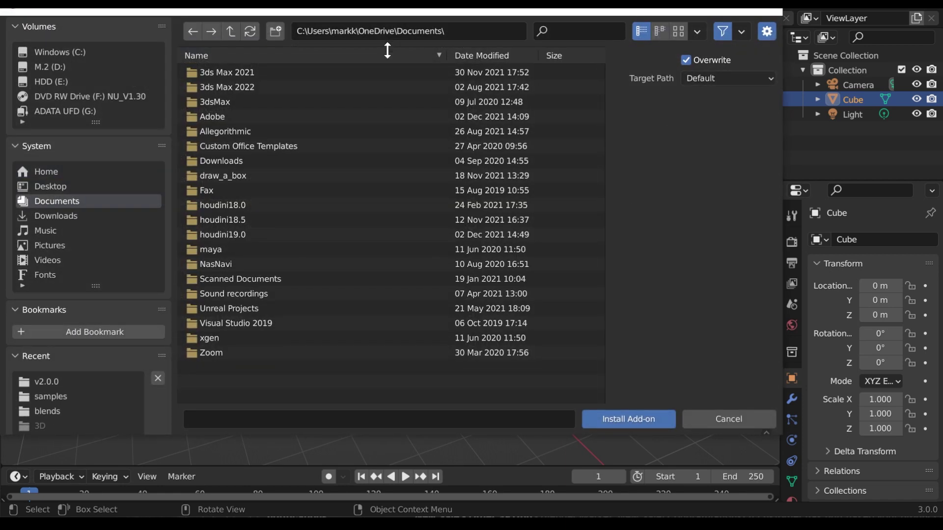
click(54, 380)
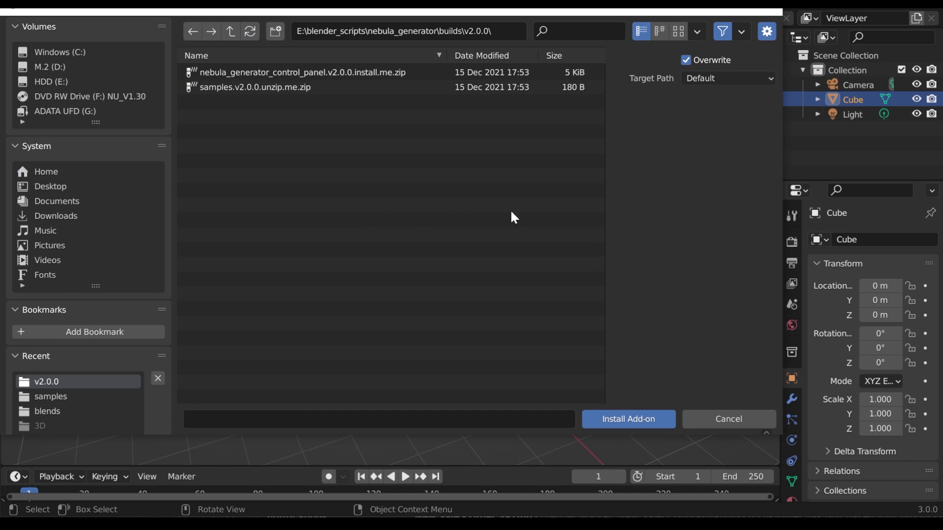
click(362, 73)
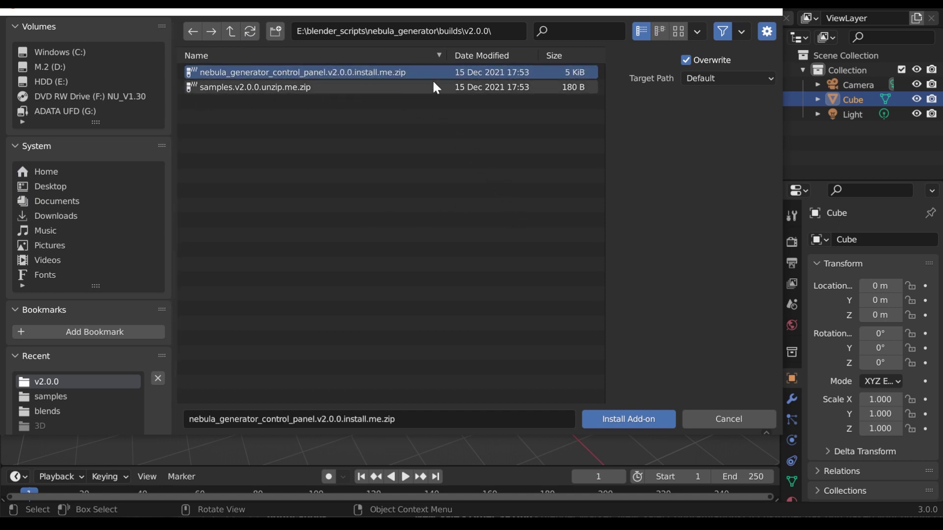
click(648, 420)
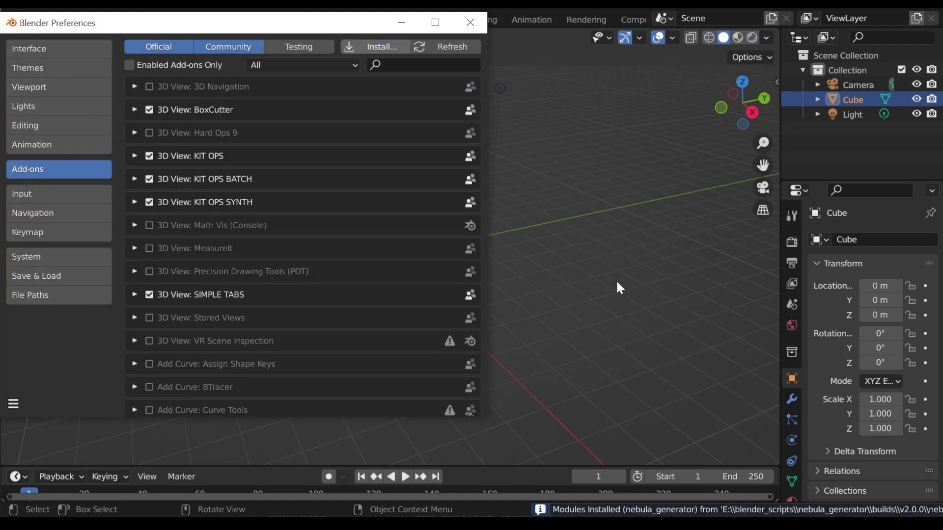
click(150, 86)
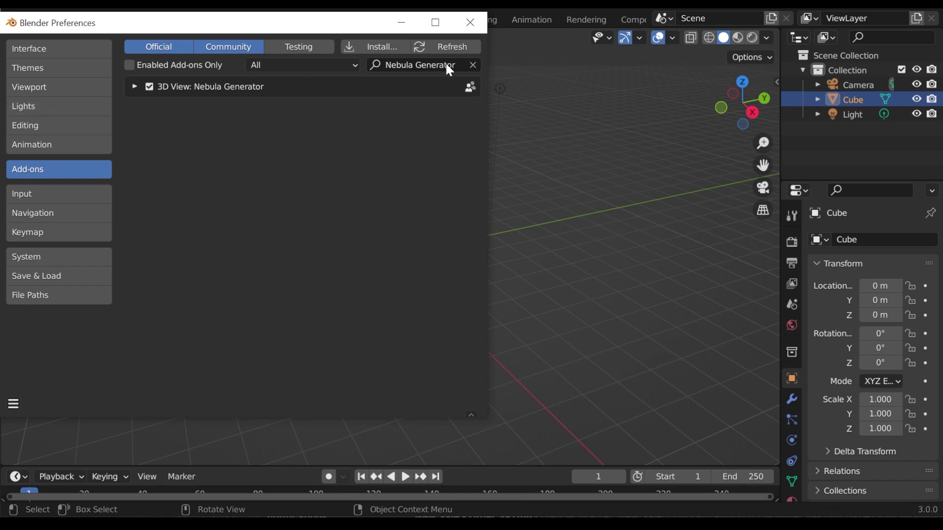
click(470, 22)
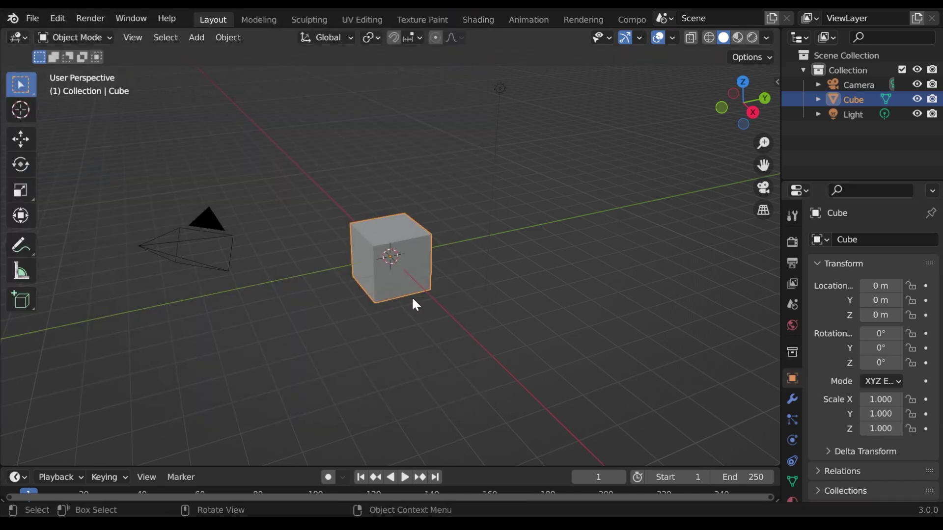
Step: Open the recent file nebula_3d.blend and display it with rendered viewport shading
click(32, 17)
mouse_move(59, 68)
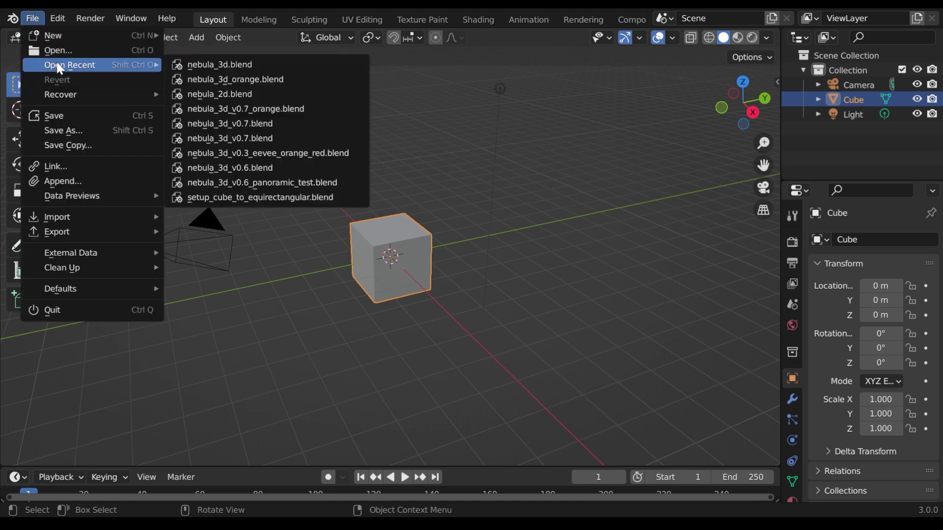
click(209, 63)
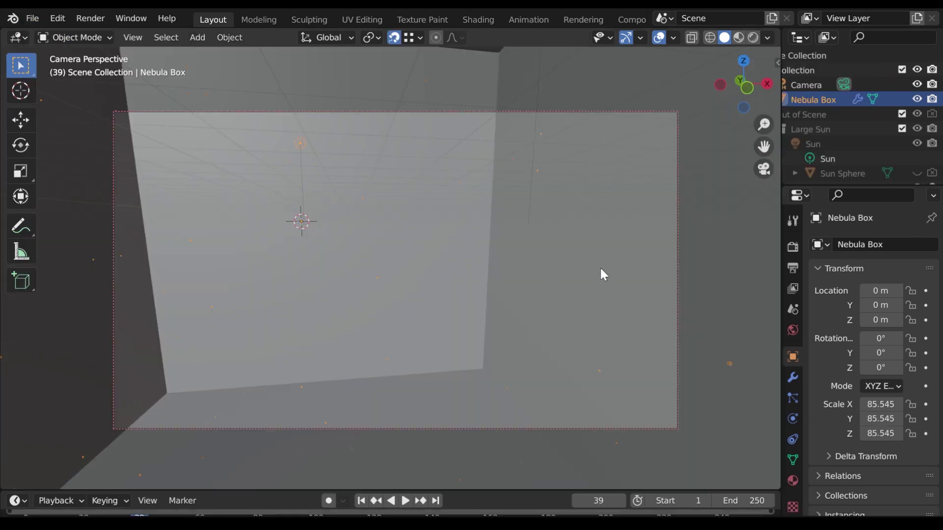
click(754, 38)
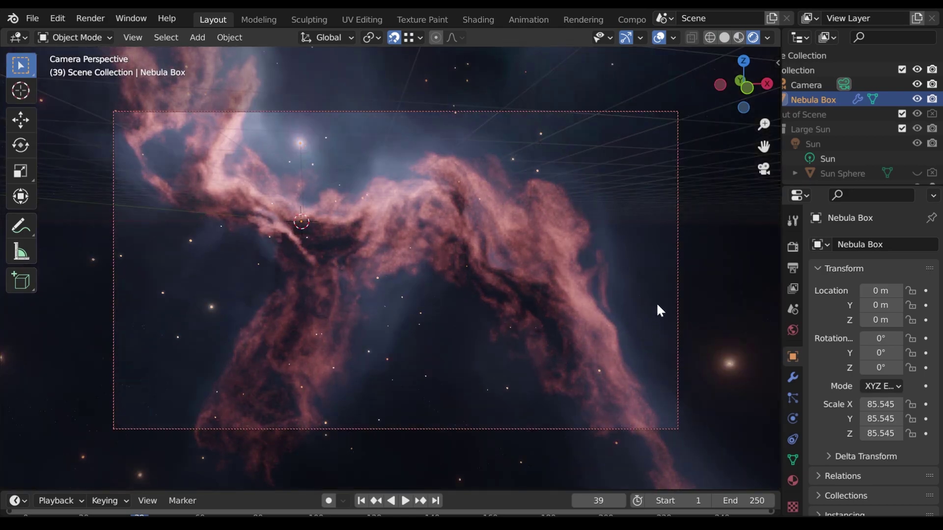
mouse_move(380, 281)
middle_down()
mouse_move(414, 284)
mouse_move(327, 278)
mouse_move(390, 281)
middle_up()
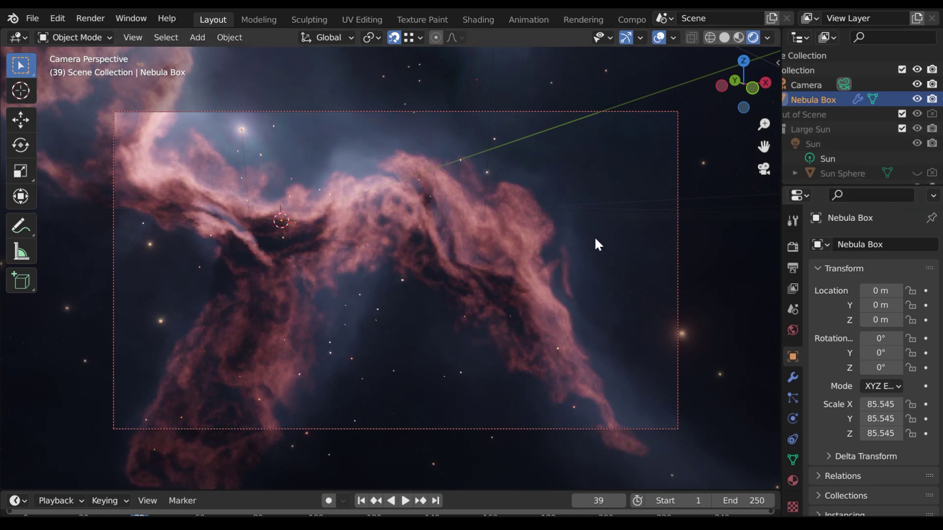
Step: Show the Nebula Generator controls in the viewport sidebar and widen the 3D viewport
key(n)
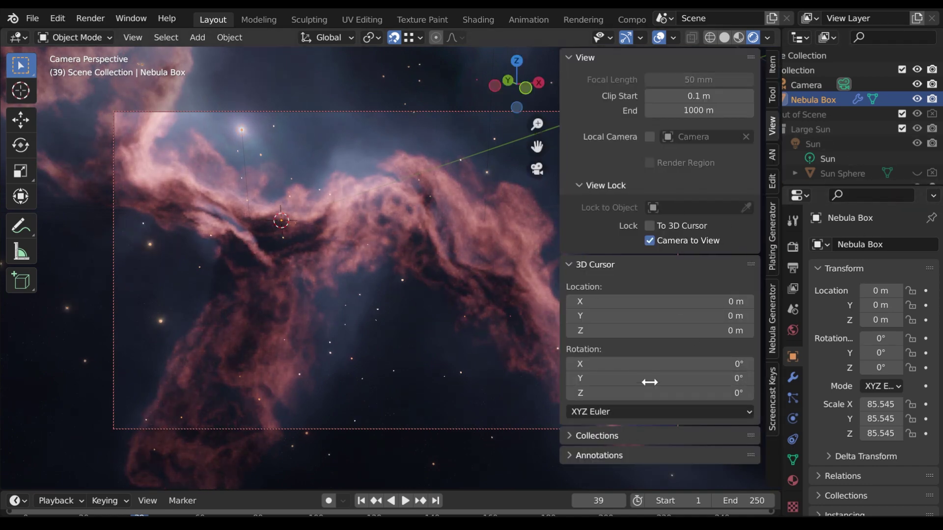
click(771, 335)
drag(778, 289, 899, 288)
click(686, 58)
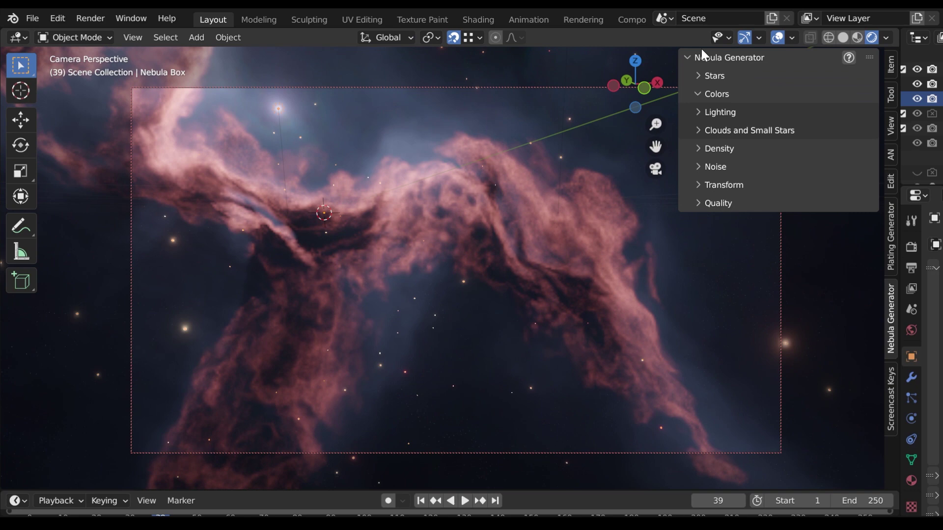
Step: Set the Large Stars seed to 115 and the Small Stars seed to 116
click(702, 77)
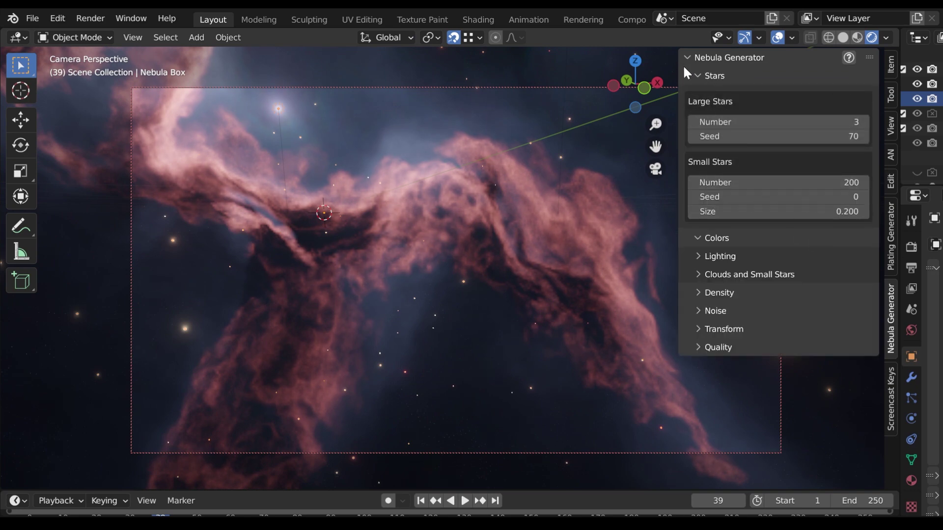
drag(748, 141, 792, 140)
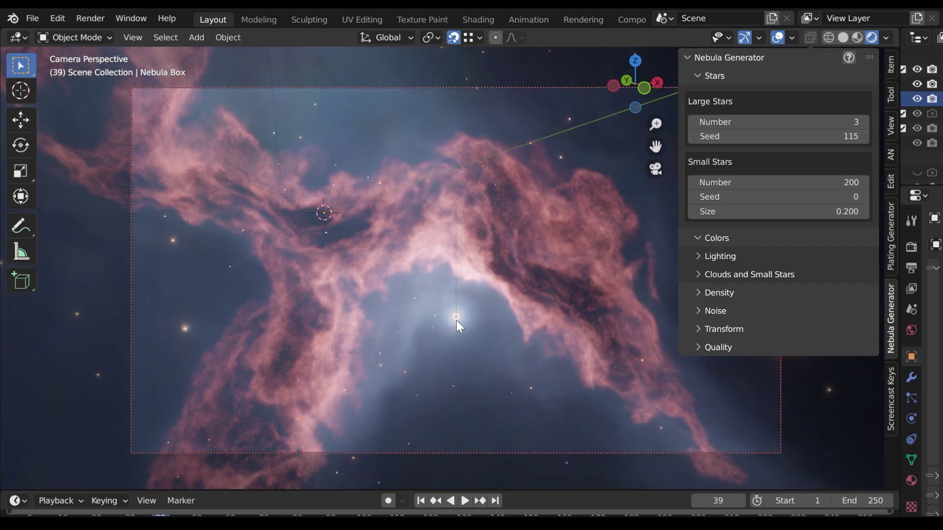
middle_drag(456, 320, 434, 320)
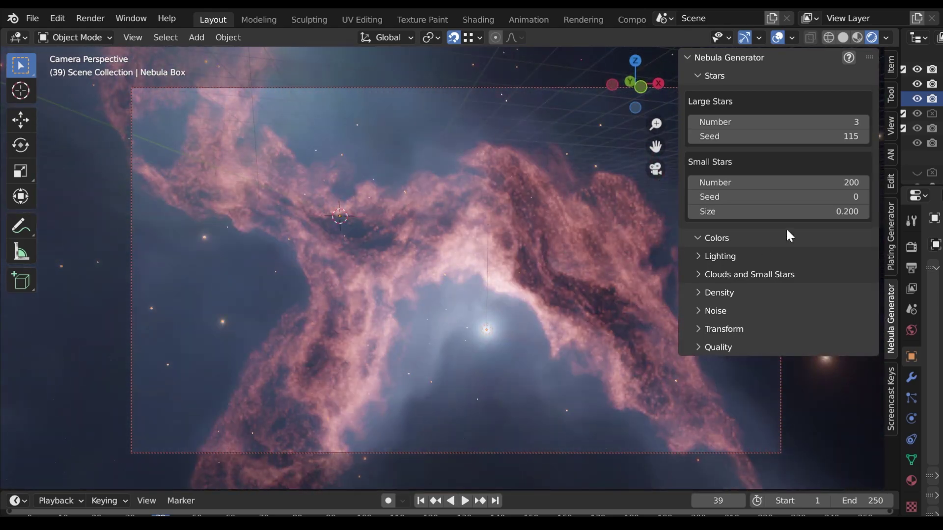
drag(783, 196, 813, 196)
middle_drag(615, 244, 481, 267)
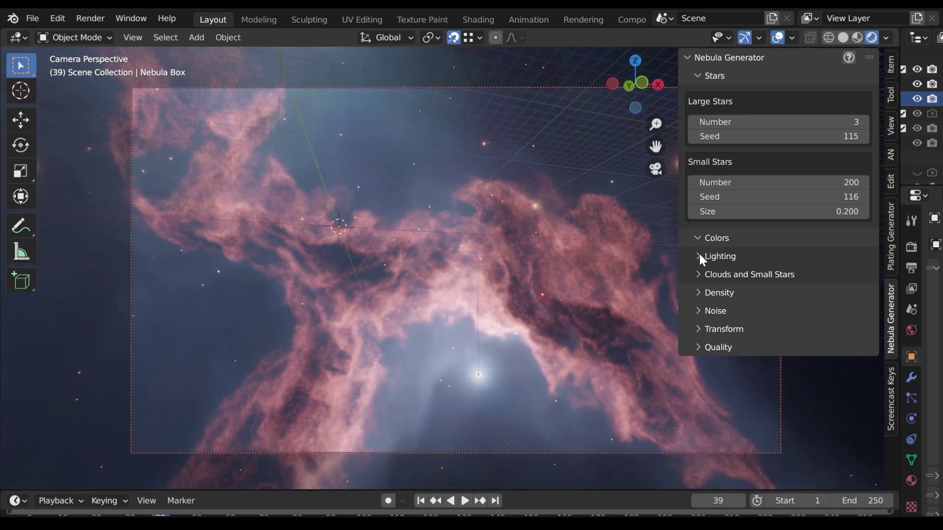
Step: Change the nebula's lighting color to a pale salmon pink
click(699, 256)
click(749, 294)
drag(798, 160, 790, 167)
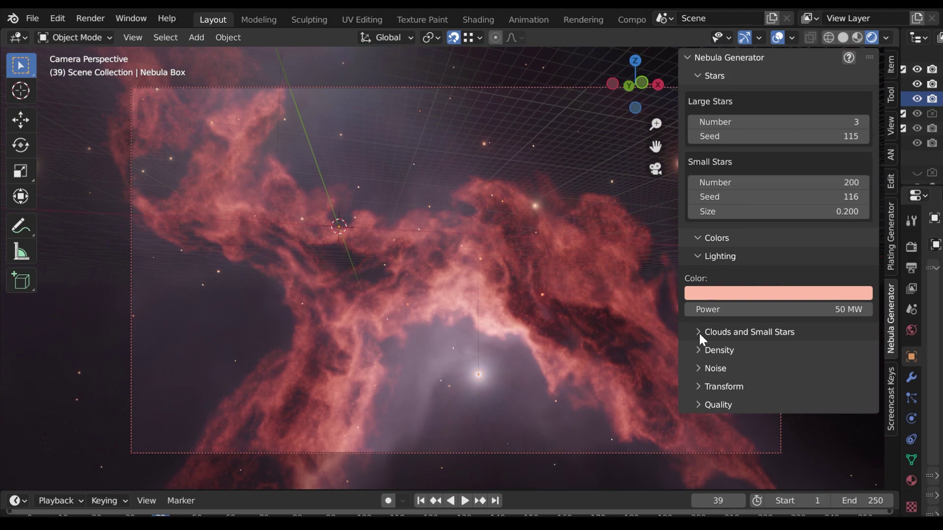
Step: Show the Clouds and Small Stars color settings, try an overall hue of 0.360, and undo the hue change
click(698, 331)
scroll(784, 394, down, 10)
scroll(784, 394, down, 3)
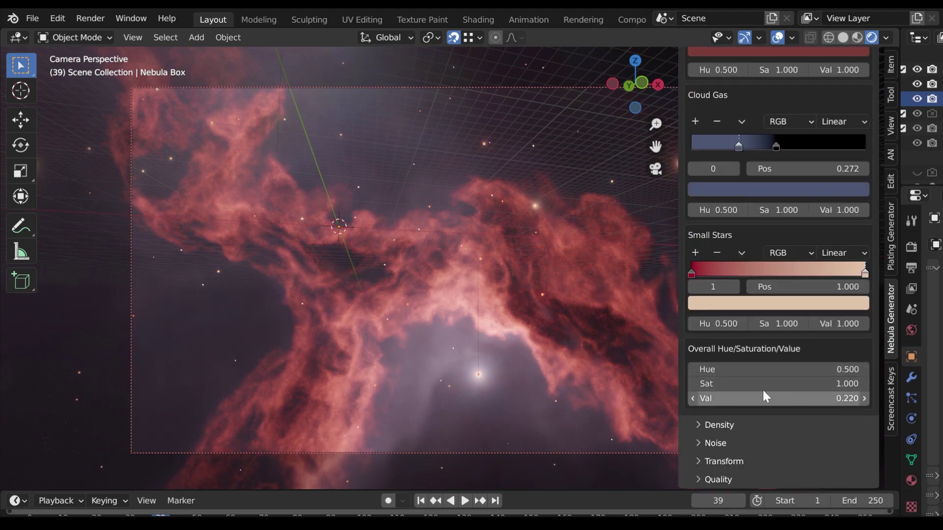
mouse_move(741, 369)
mouse_down()
mouse_move(810, 369)
mouse_move(742, 374)
mouse_up()
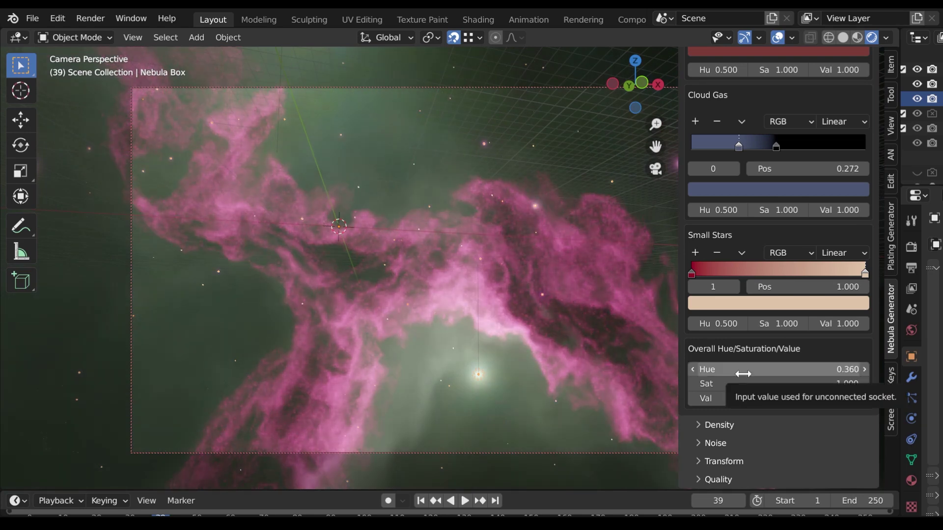
key(ctrl+z)
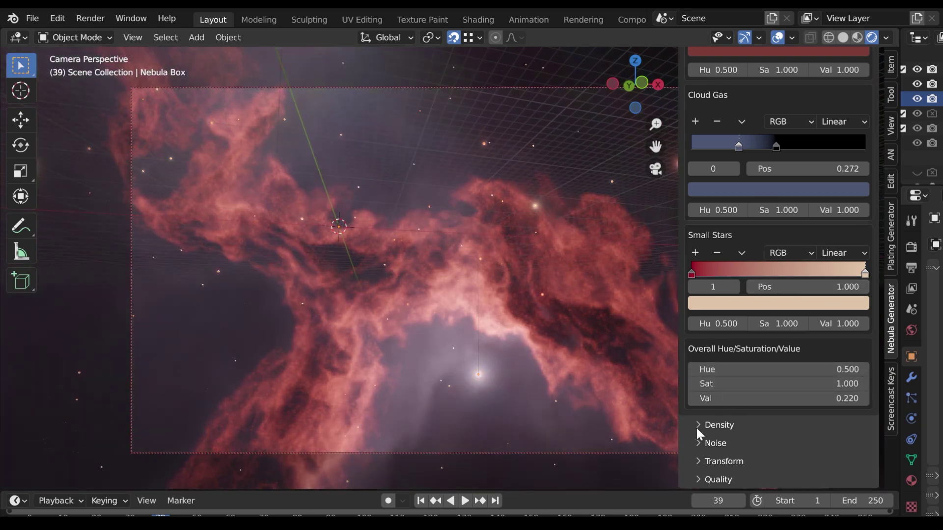
Step: Try moving stop 1 of the Cloud Gas Density ramp to position 0.356 and undo the change
click(697, 426)
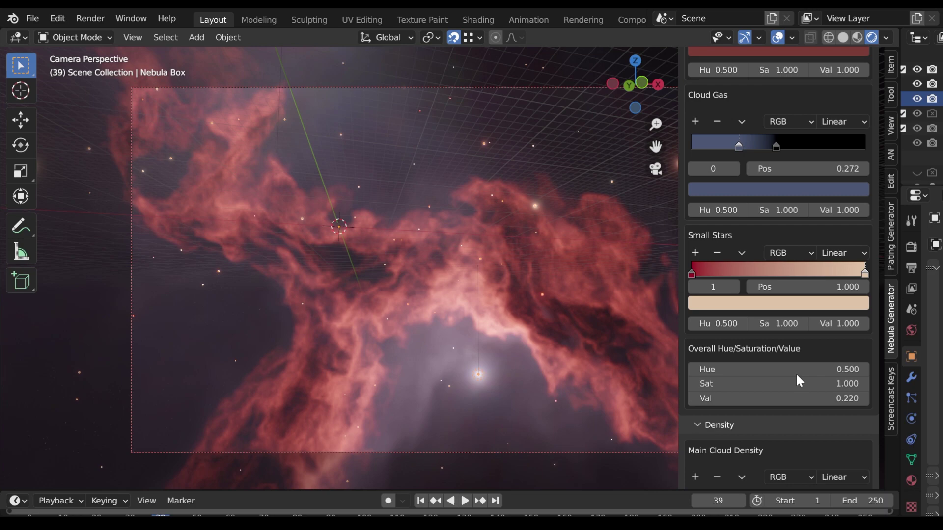
scroll(796, 373, down, 10)
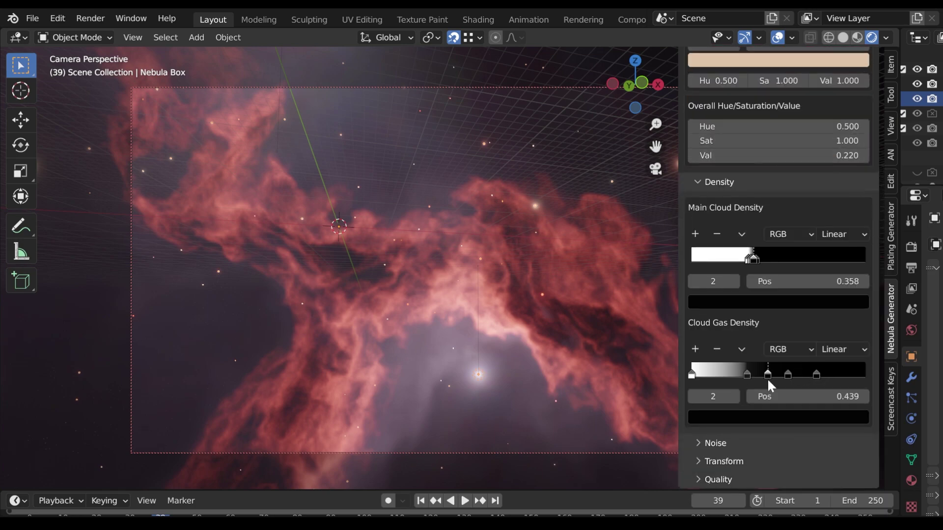
drag(749, 372, 768, 375)
click(756, 375)
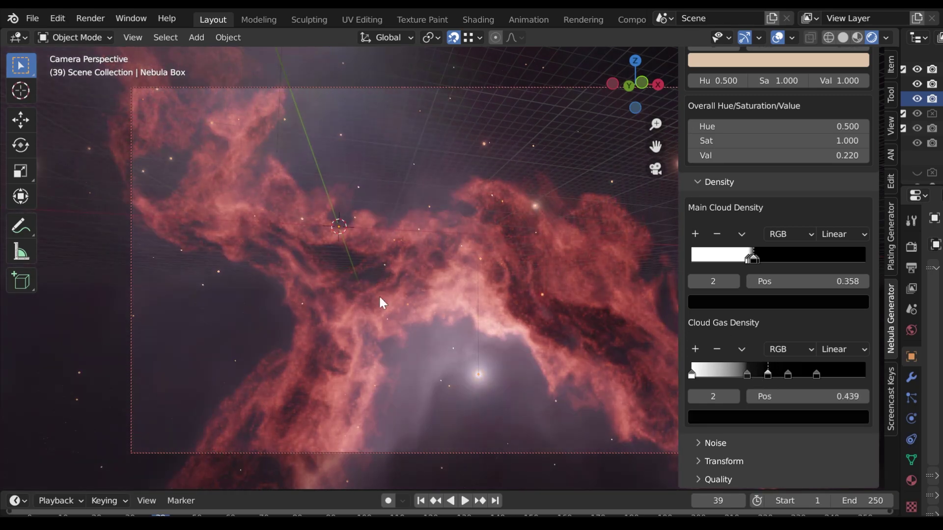
middle_drag(379, 297, 398, 287)
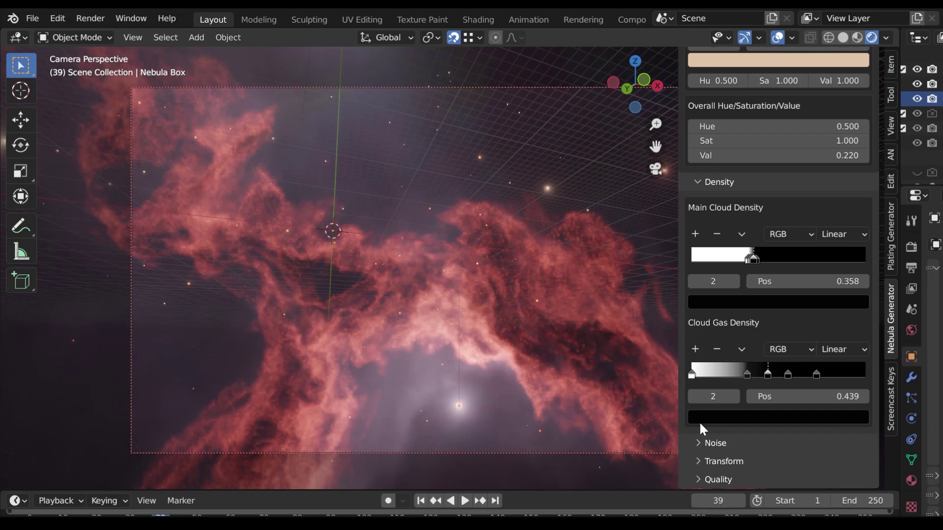
Step: Set the nebula's Noise Scale Variation scale to 1.520 and inspect the cloud shape from another angle
click(698, 442)
scroll(821, 359, down, 10)
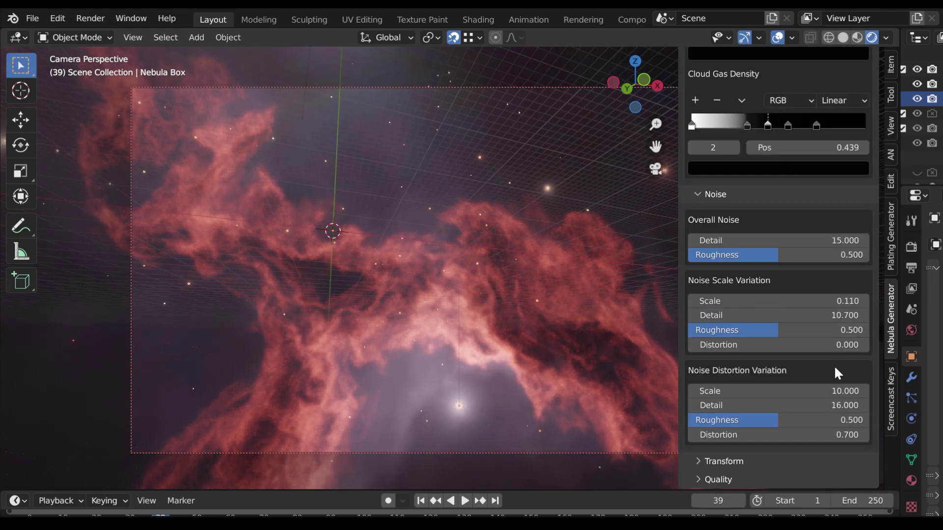
drag(786, 301, 818, 301)
middle_drag(464, 296, 405, 303)
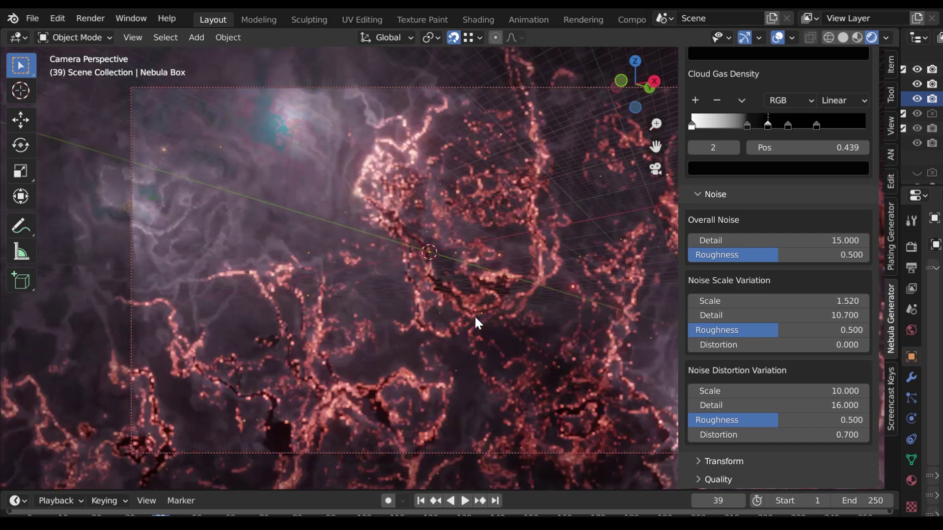
middle_drag(475, 317, 472, 309)
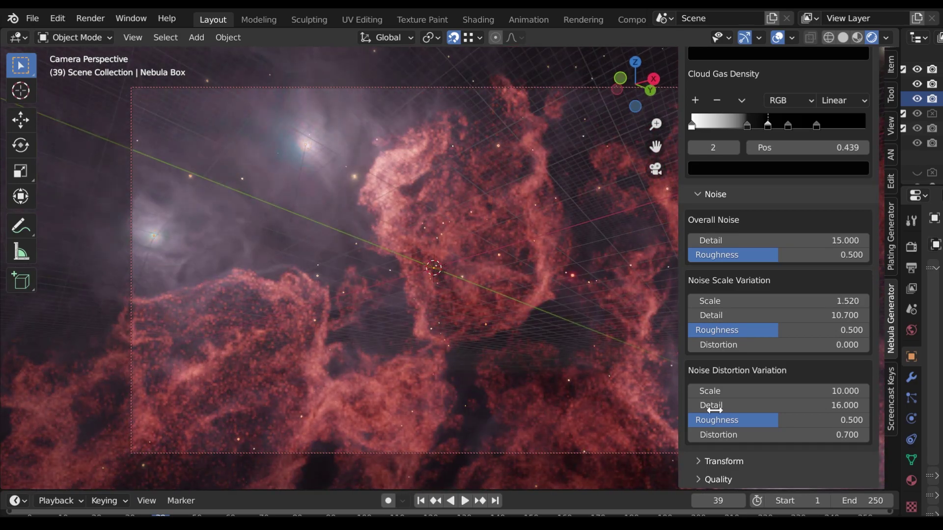
Step: Set the nebula's X location to 8.1 m and its Y rotation to 28.5°
click(699, 462)
scroll(786, 421, down, 6)
drag(732, 307, 692, 307)
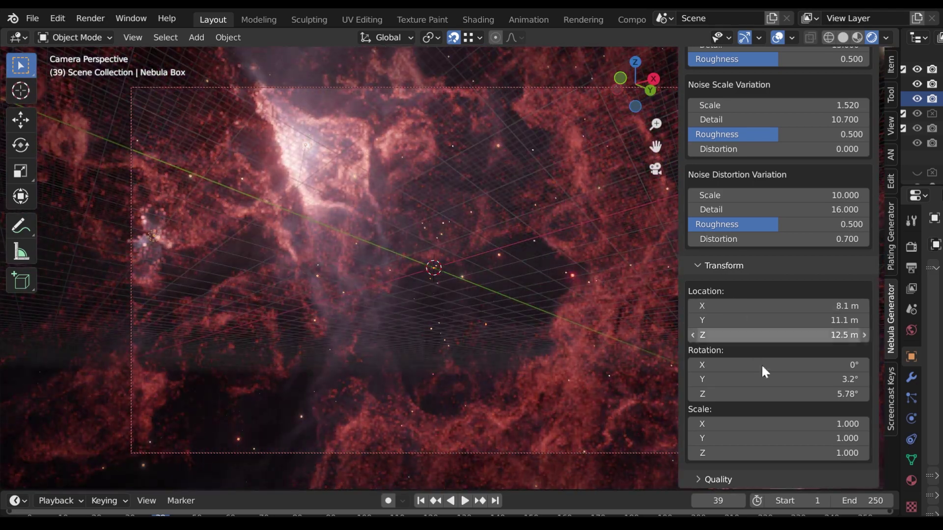
mouse_move(741, 380)
mouse_down()
mouse_move(766, 380)
mouse_move(740, 377)
mouse_up()
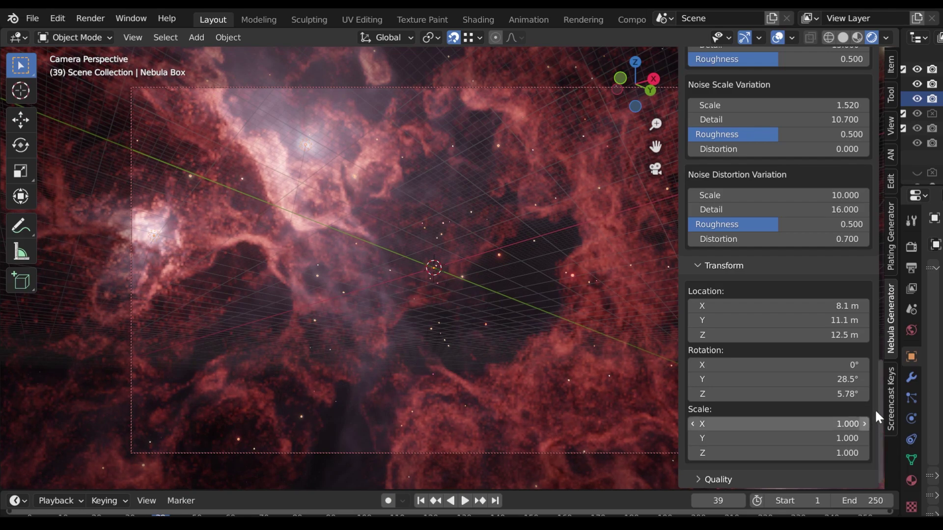
Step: Compare Eevee tile sizes of 16, 8 and 4 px in the quality settings and set it to 2 px
scroll(703, 471, down, 5)
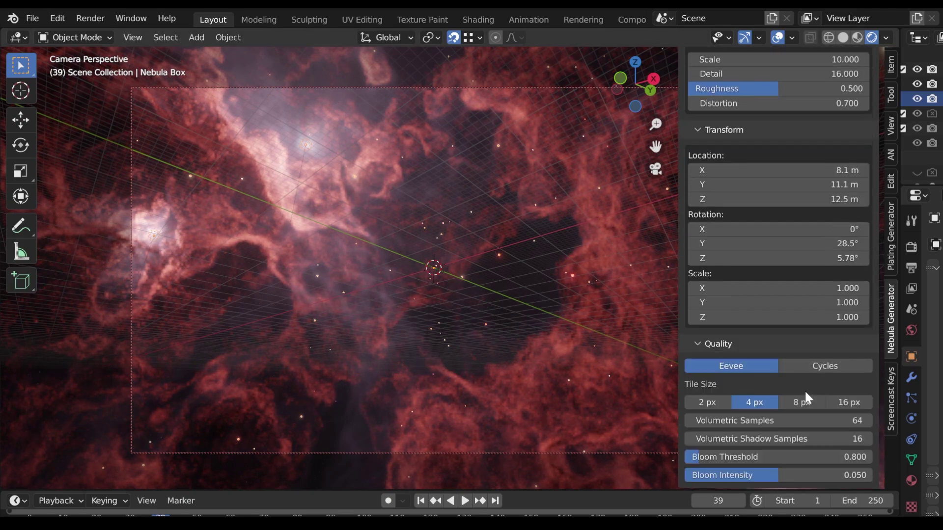
click(850, 403)
click(808, 400)
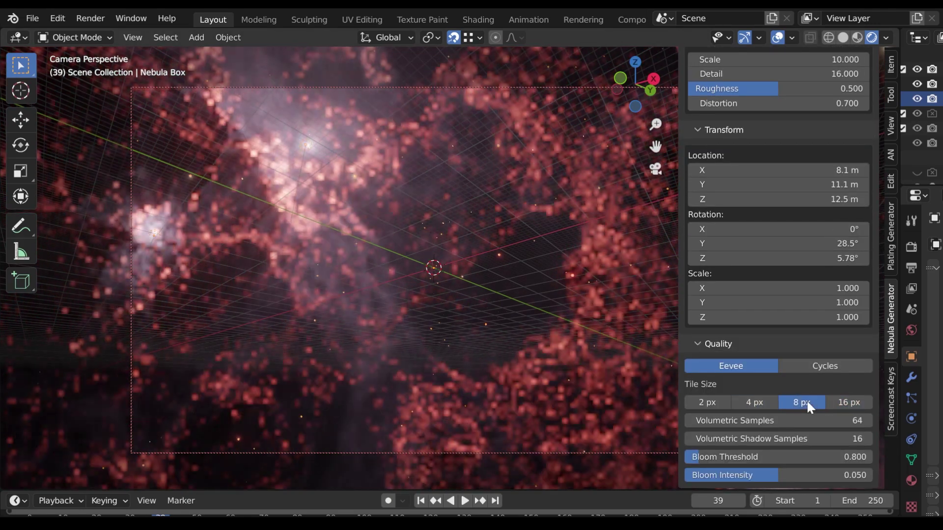
click(756, 399)
click(707, 403)
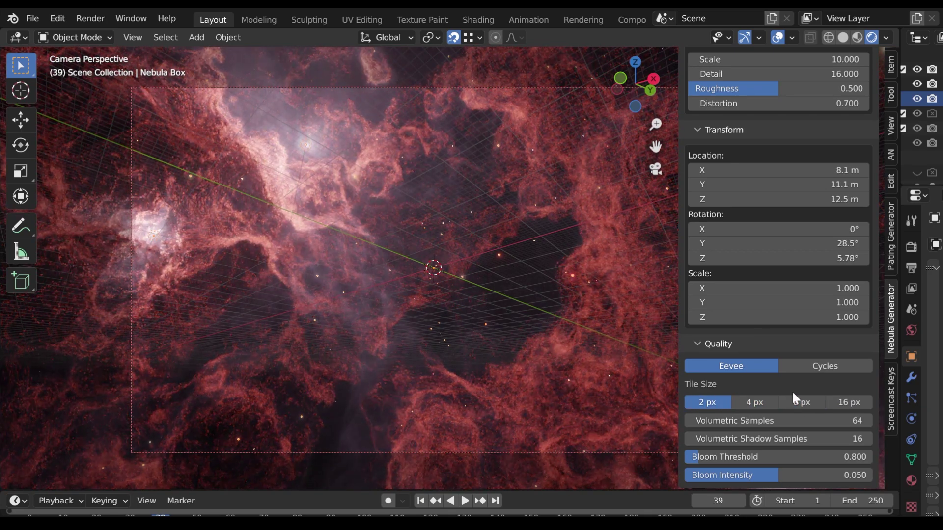
Step: Preview the nebula with the Cycles render engine and switch back to Eevee
click(823, 367)
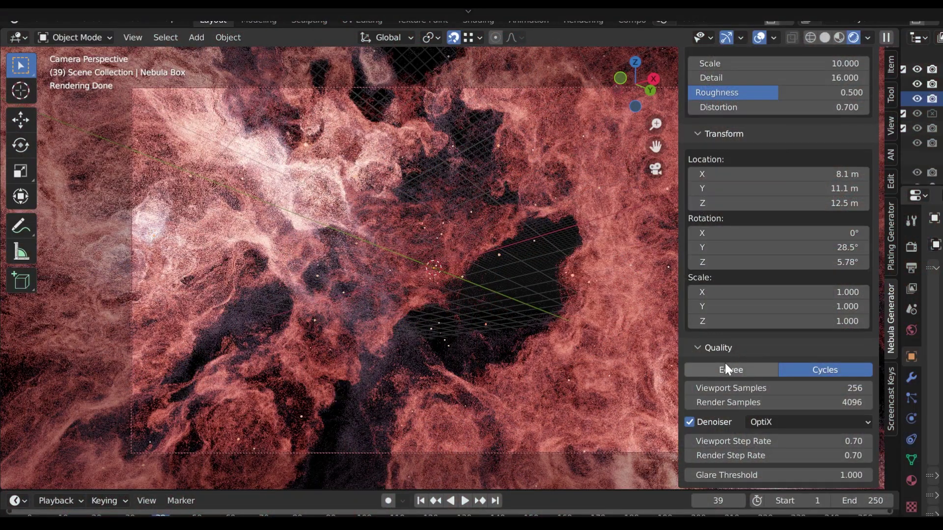
click(725, 364)
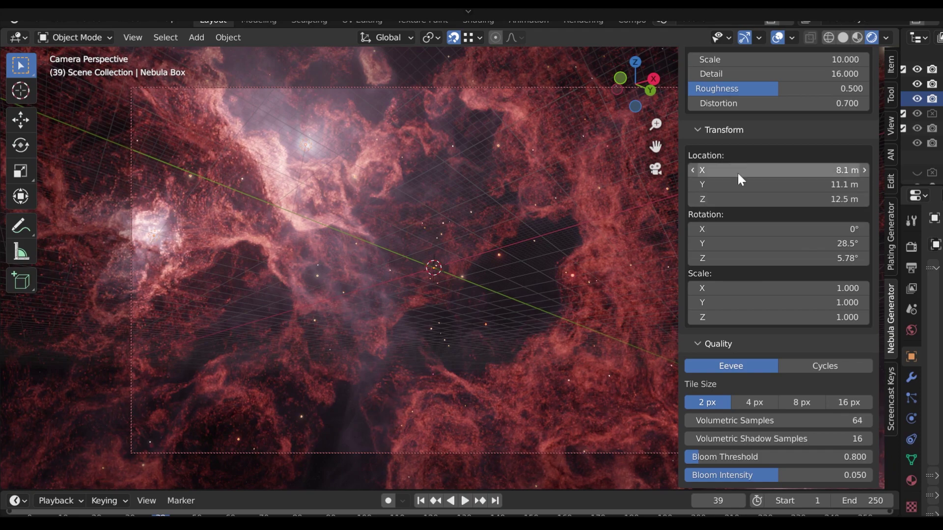
Step: Set the nebula's X location to 9.66 m and view the reshaped clouds from different angles
scroll(737, 182, up, 3)
drag(727, 229, 803, 229)
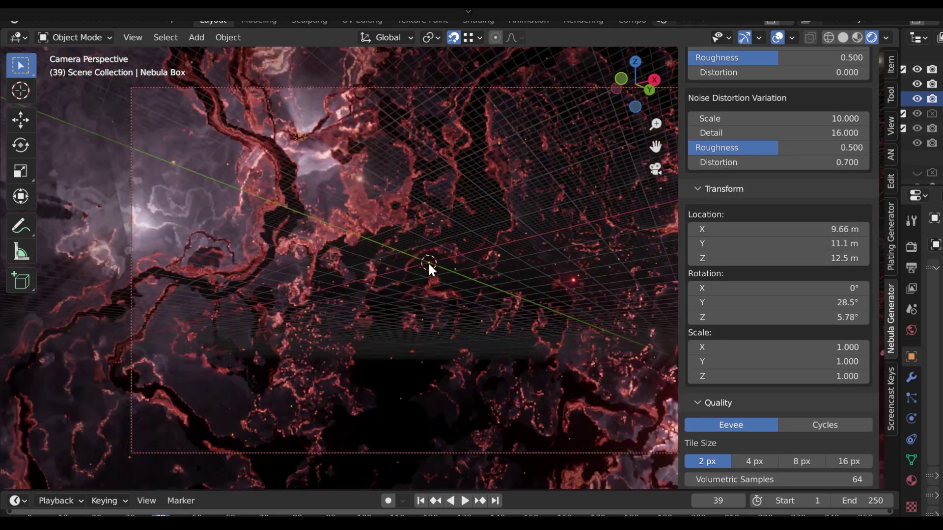
middle_drag(429, 261, 481, 289)
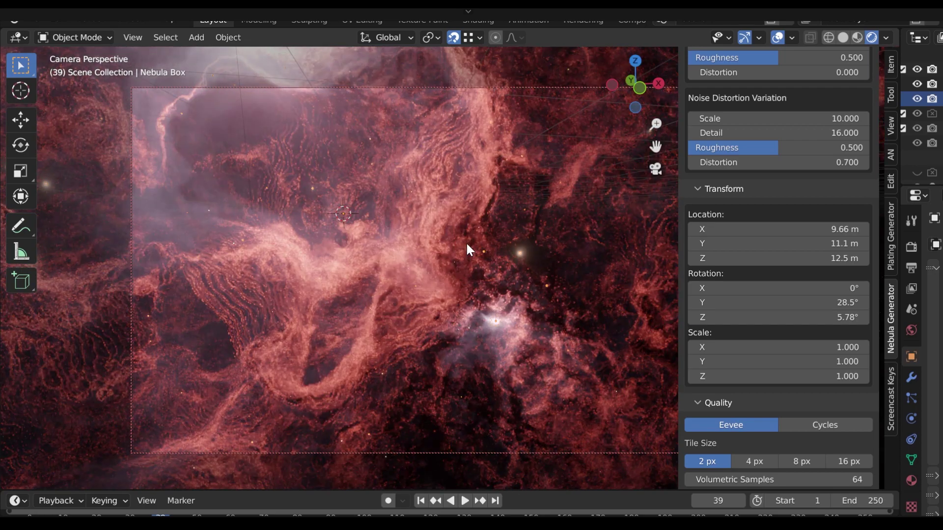
shift+middle_drag(467, 243, 479, 378)
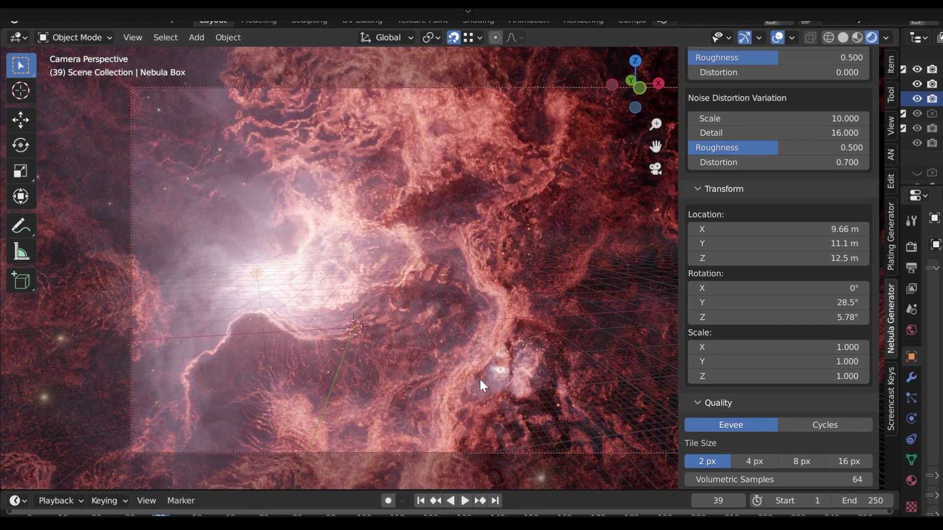